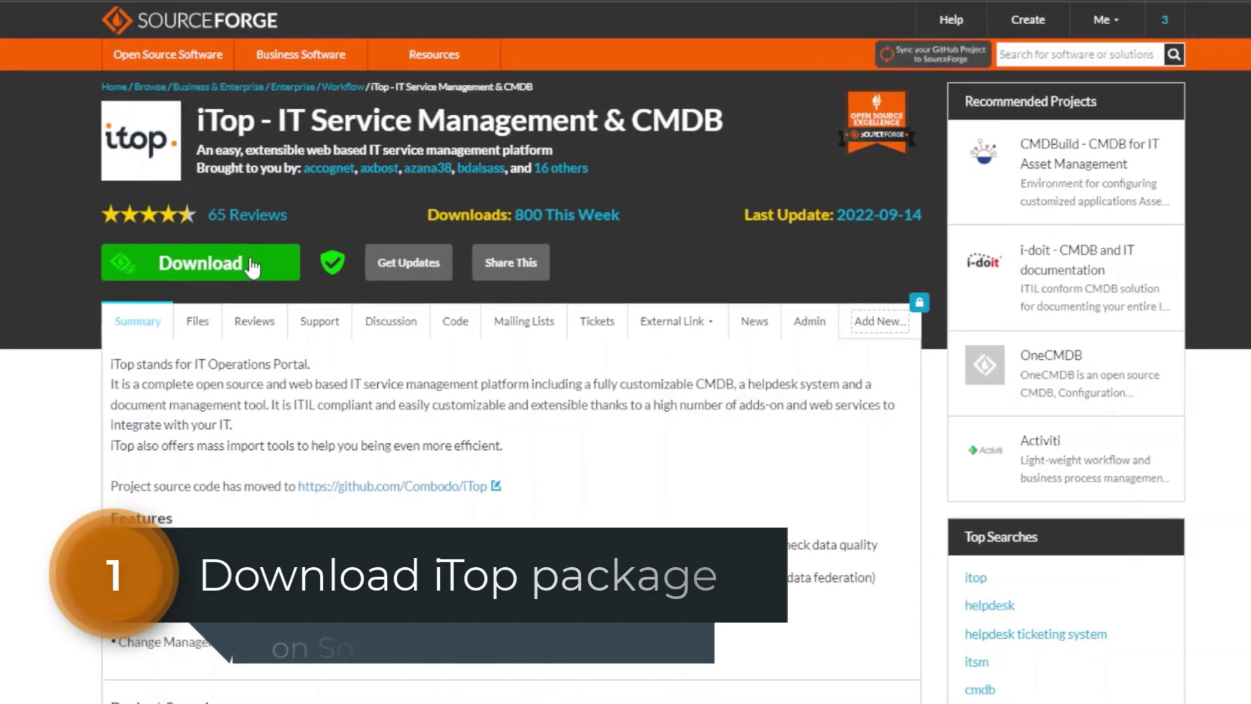
Start downloading the iTop-3.0.2-1-9957.zip package from SourceForge.
{"action": "left_click", "coordinate": [249, 234]}
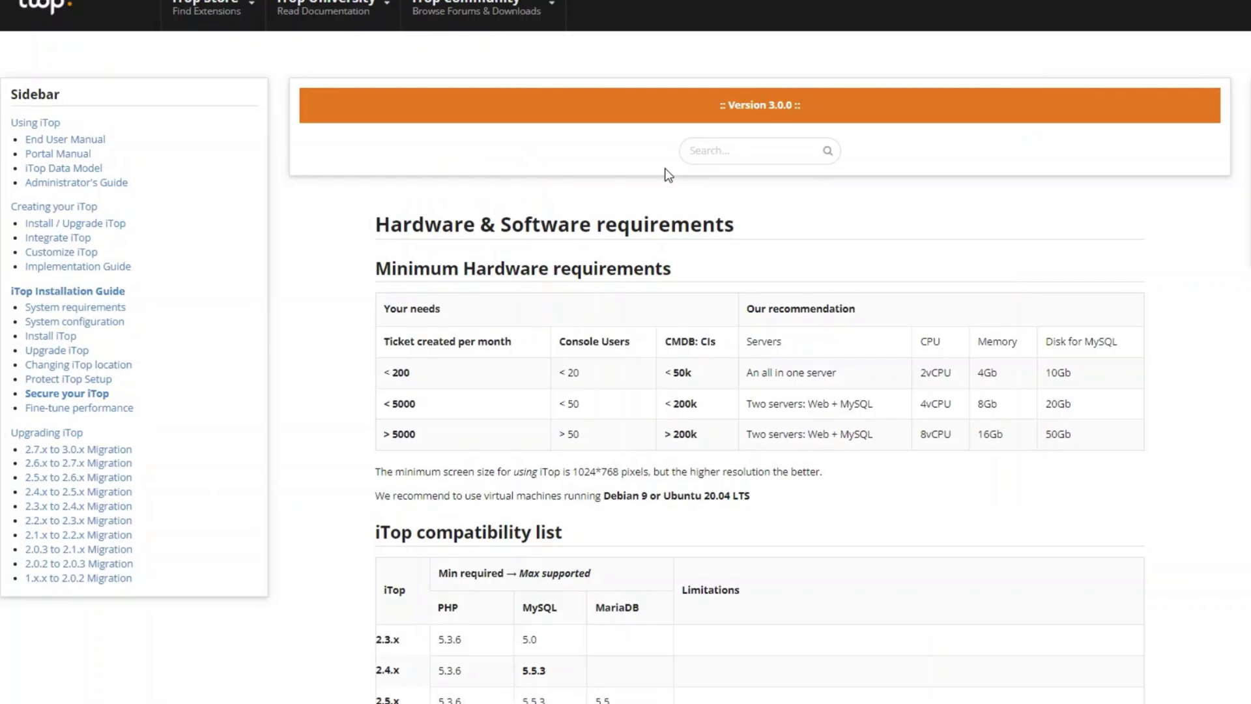
{"action": "scroll", "coordinate": [992, 445], "scroll_direction": "down", "scroll_amount": 3}
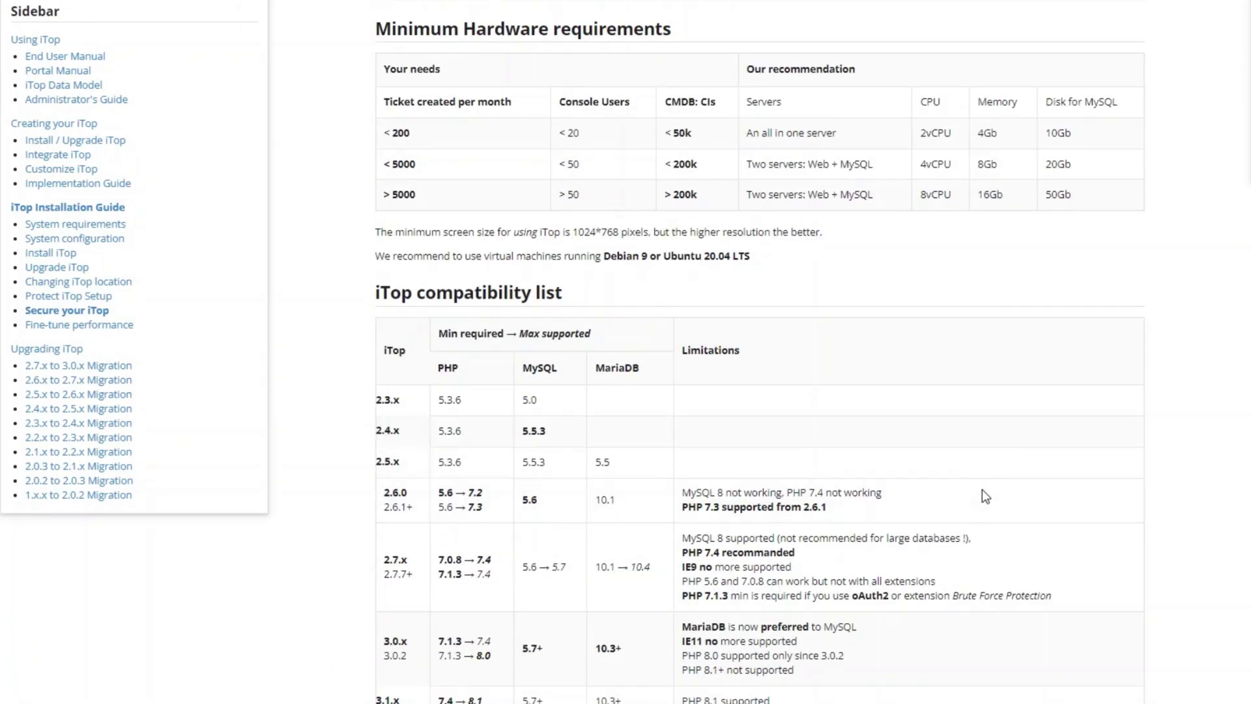
{"action": "scroll", "coordinate": [982, 494], "scroll_direction": "down", "scroll_amount": 3}
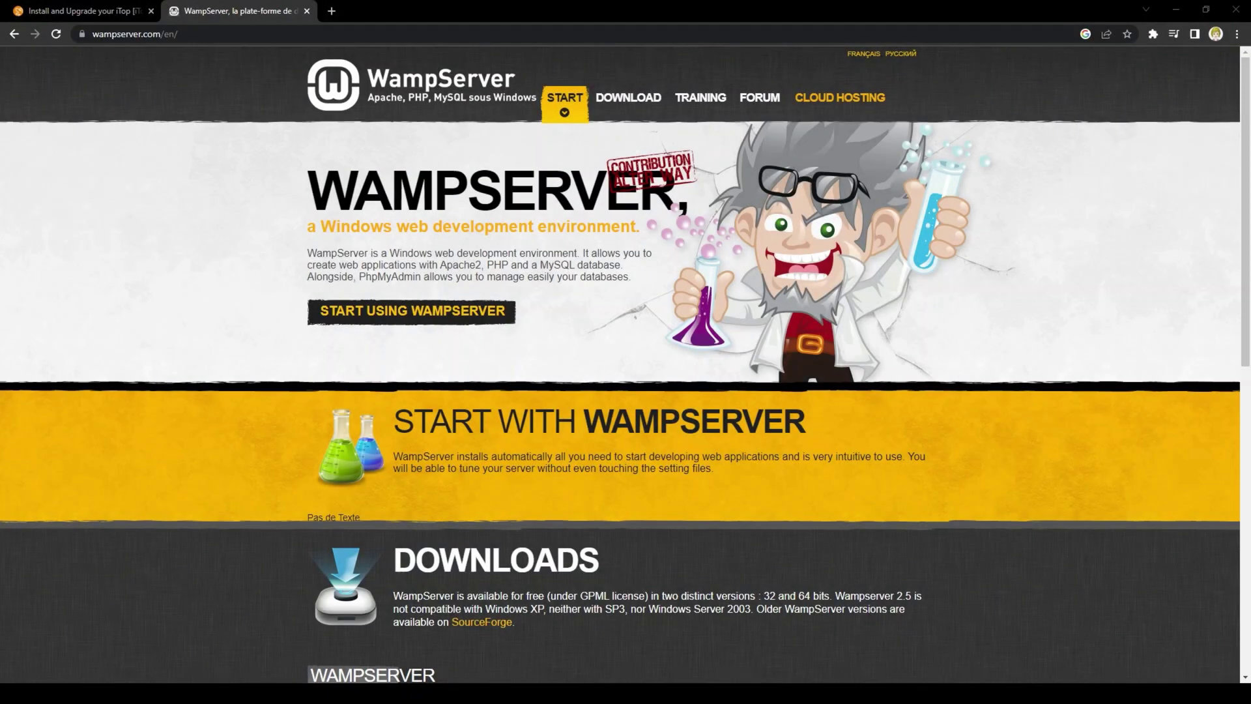
Jump to the WampServer Downloads section listing the 3.2.6 installers.
{"action": "left_click", "coordinate": [628, 97]}
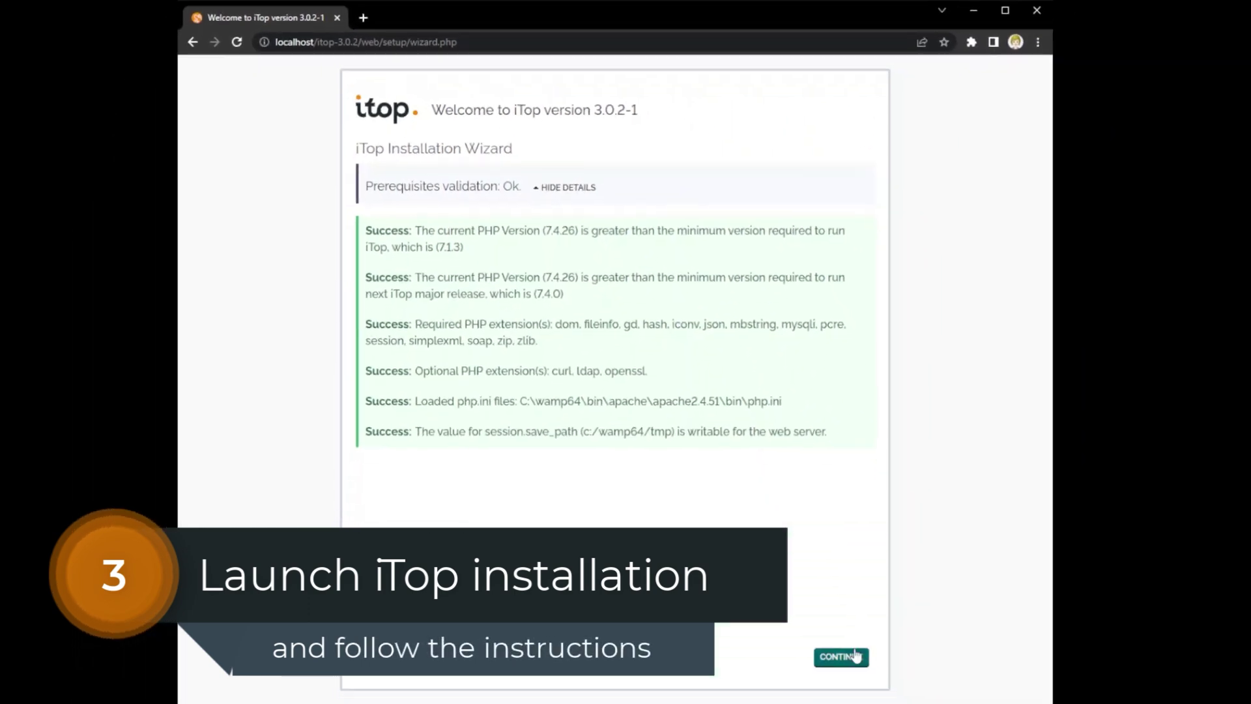
Continue past prerequisites, choose 'Install a new iTop' and accept the license terms.
{"action": "left_click", "coordinate": [838, 661]}
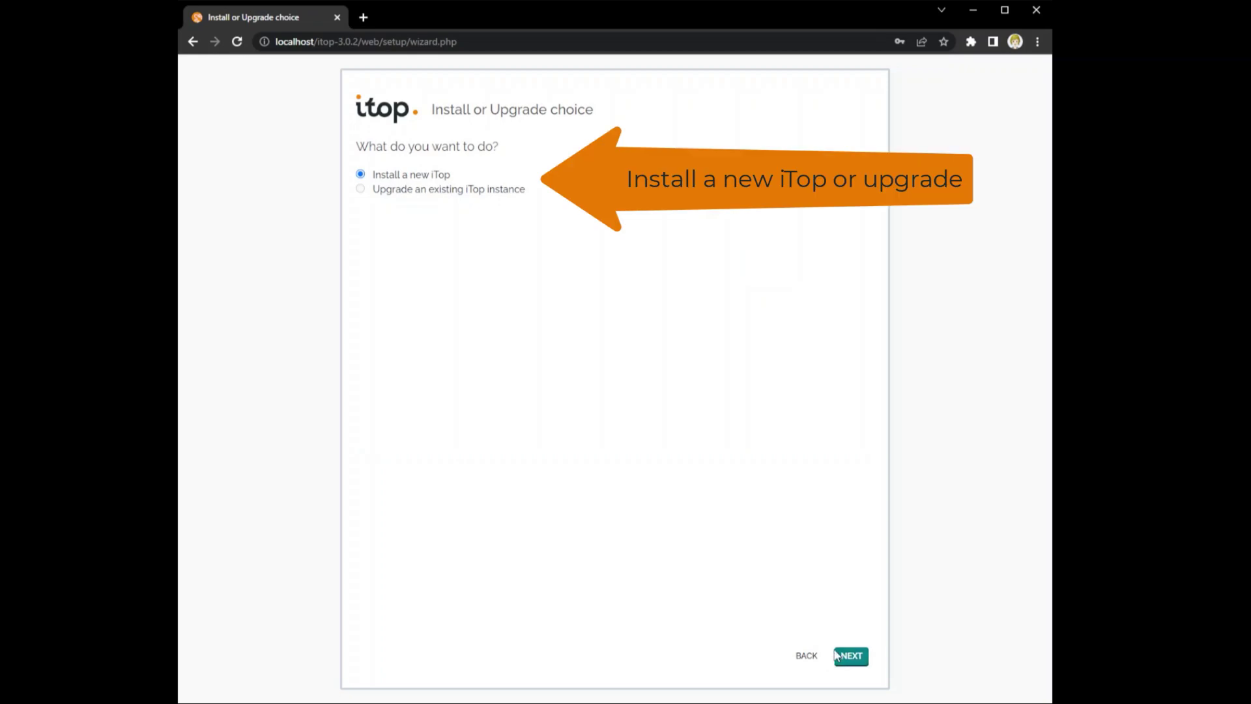
{"action": "left_click", "coordinate": [837, 655]}
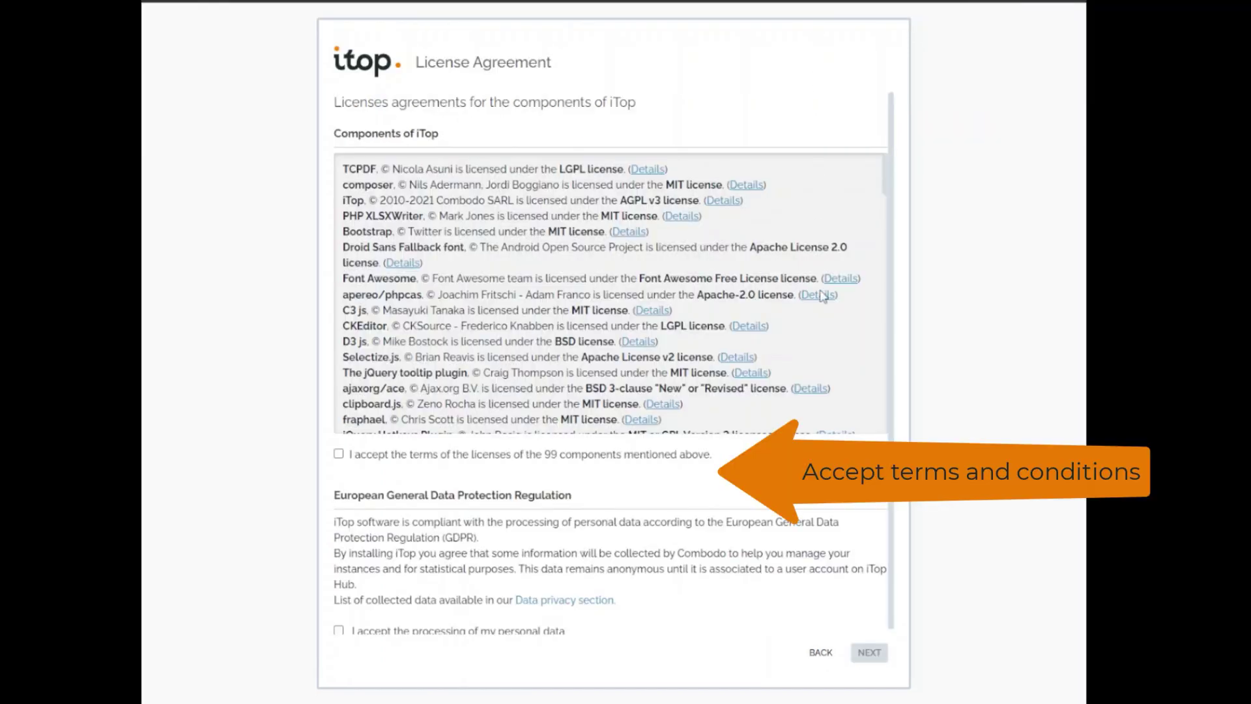
{"action": "left_click", "coordinate": [445, 454]}
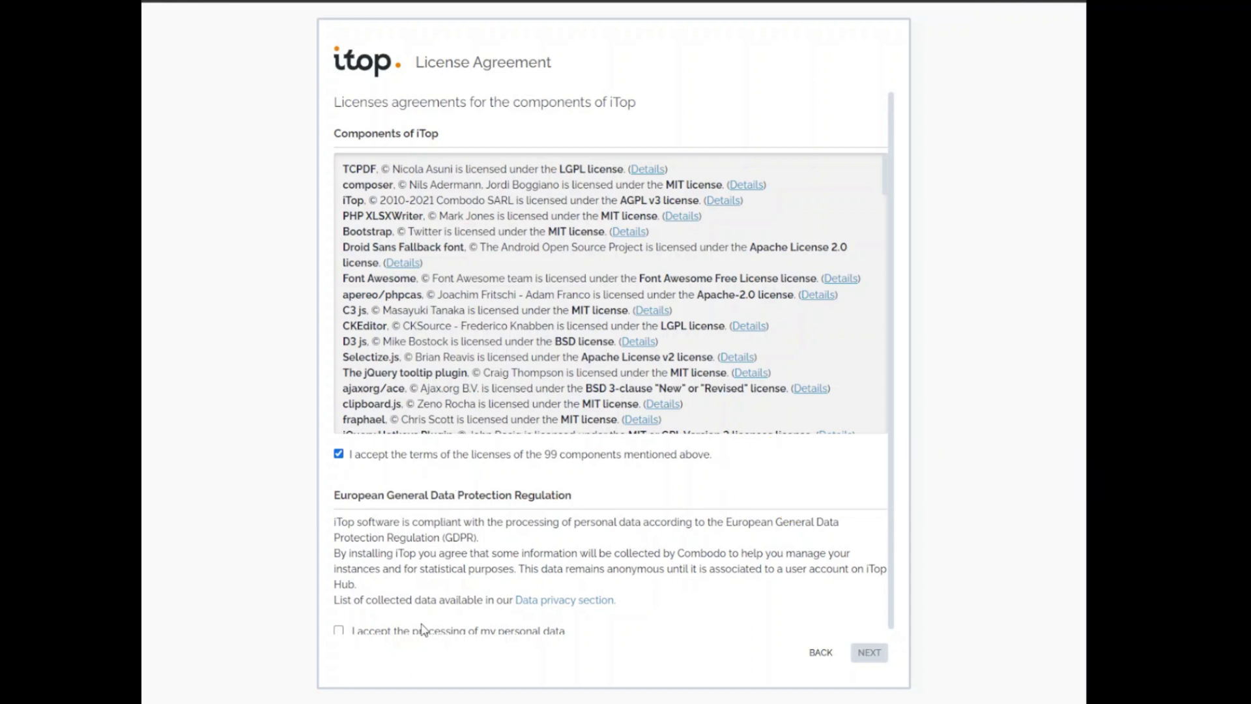
{"action": "scroll", "coordinate": [423, 629], "scroll_direction": "down", "scroll_amount": 1}
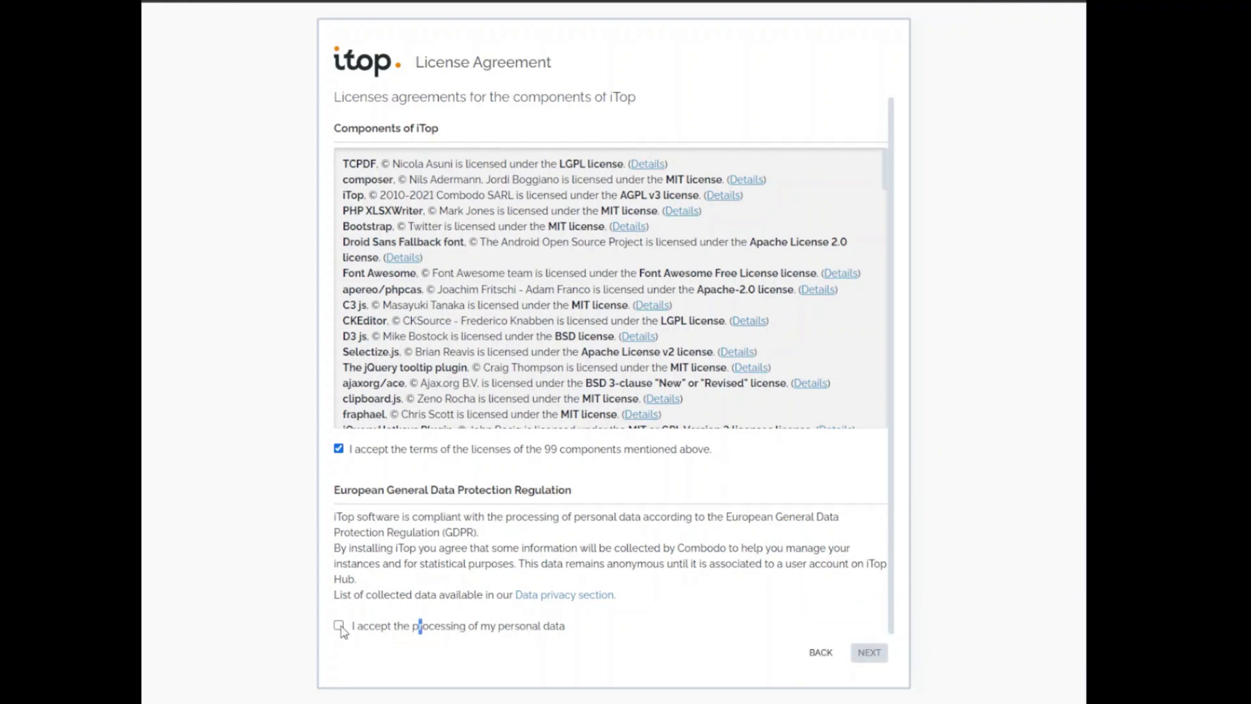
Configure the database with server localhost, login root and a new database name.
{"action": "left_click", "coordinate": [882, 661]}
{"action": "type", "text": "lo"}
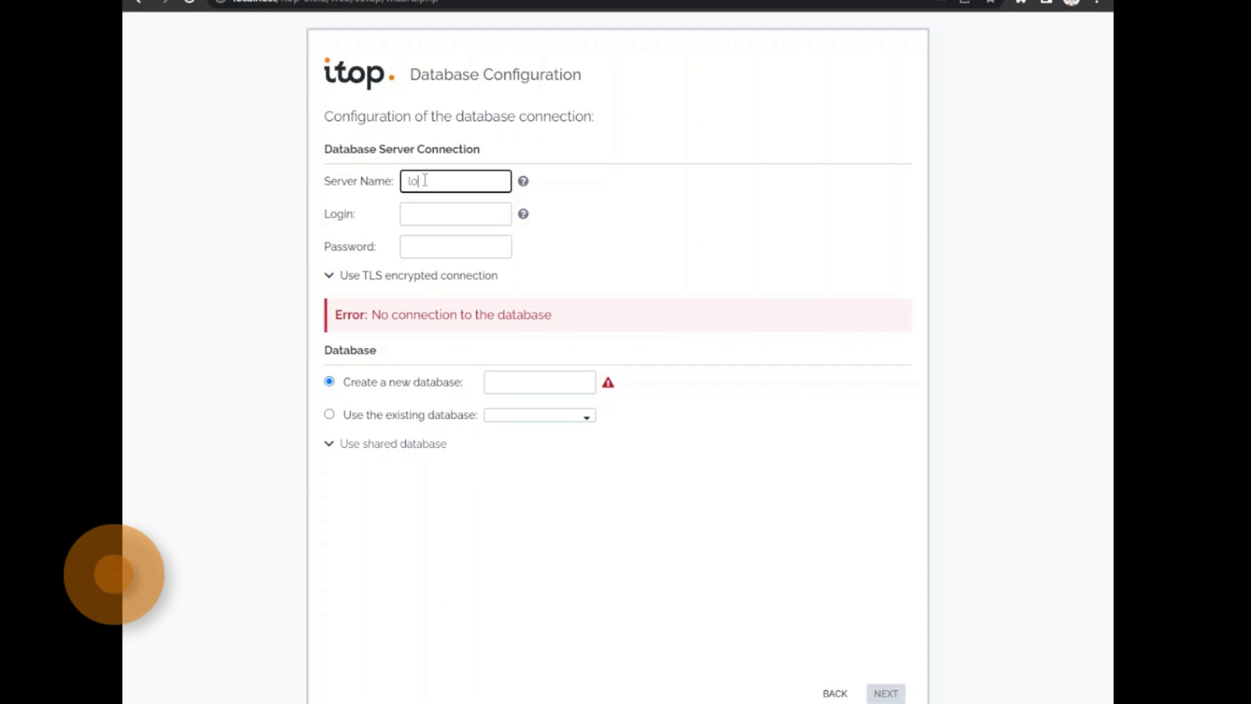
{"action": "type", "text": "calhost"}
{"action": "key", "text": "Tab"}
{"action": "type", "text": "r"}
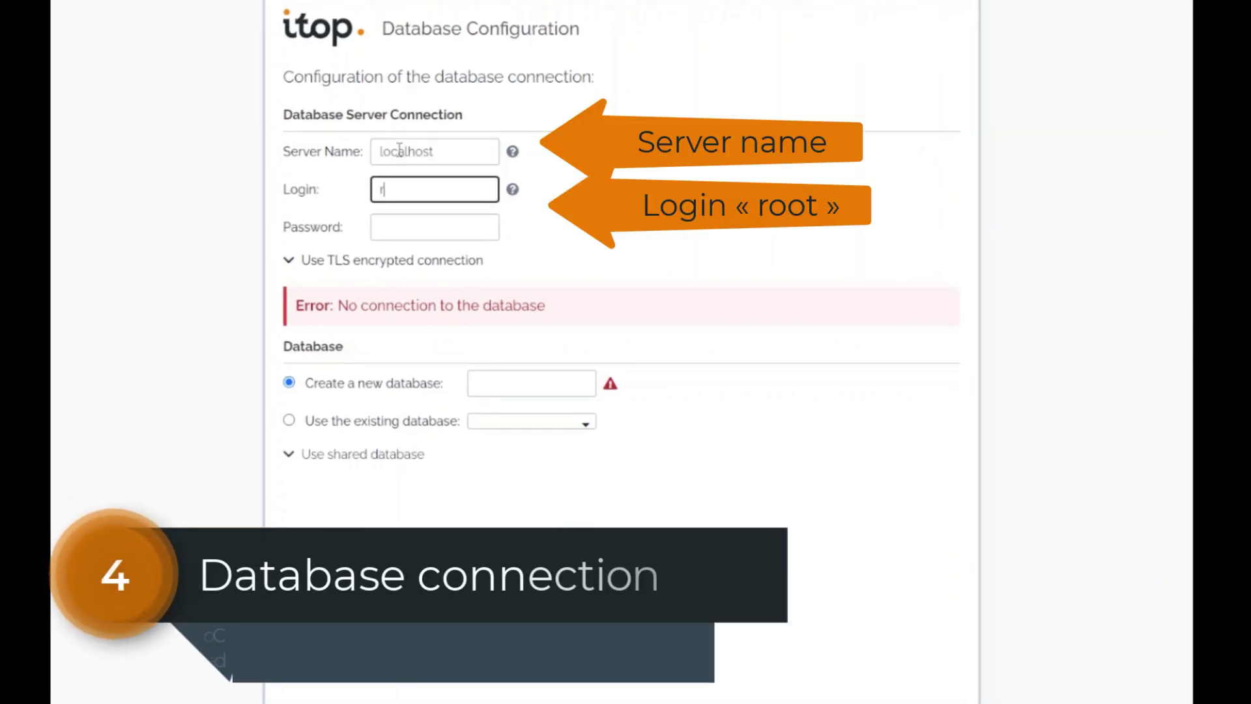
{"action": "type", "text": "oot"}
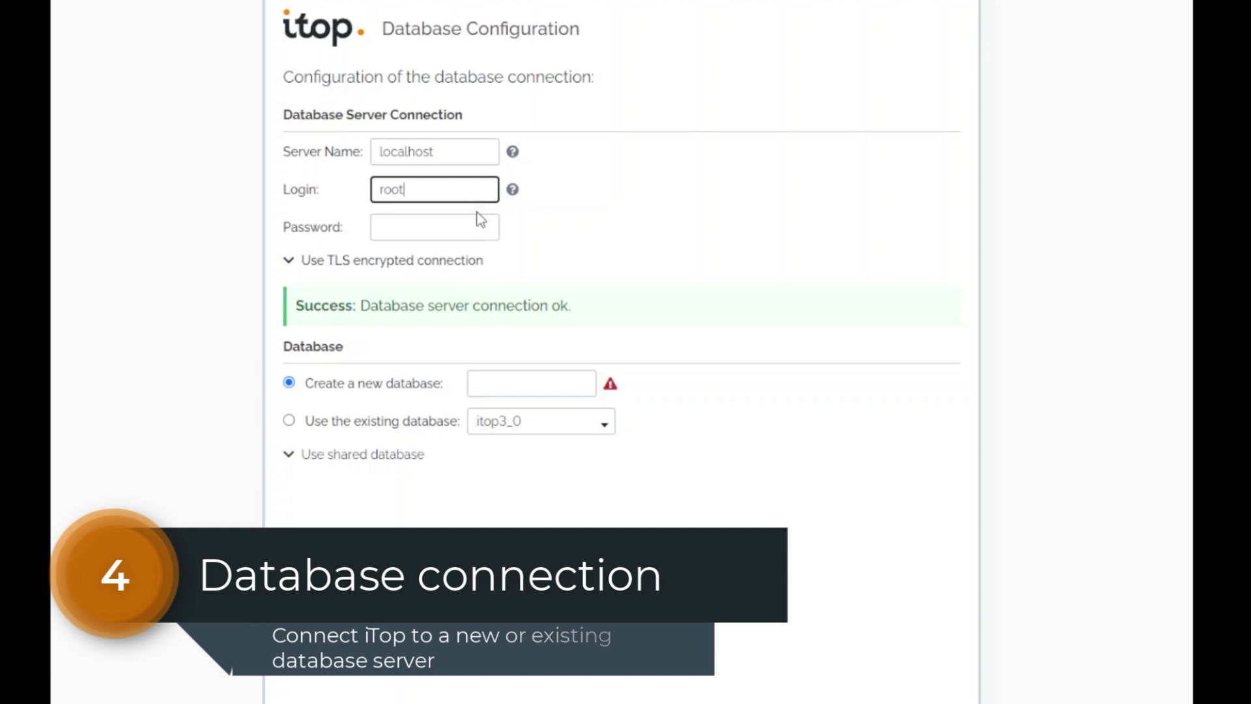
{"action": "left_click", "coordinate": [581, 384]}
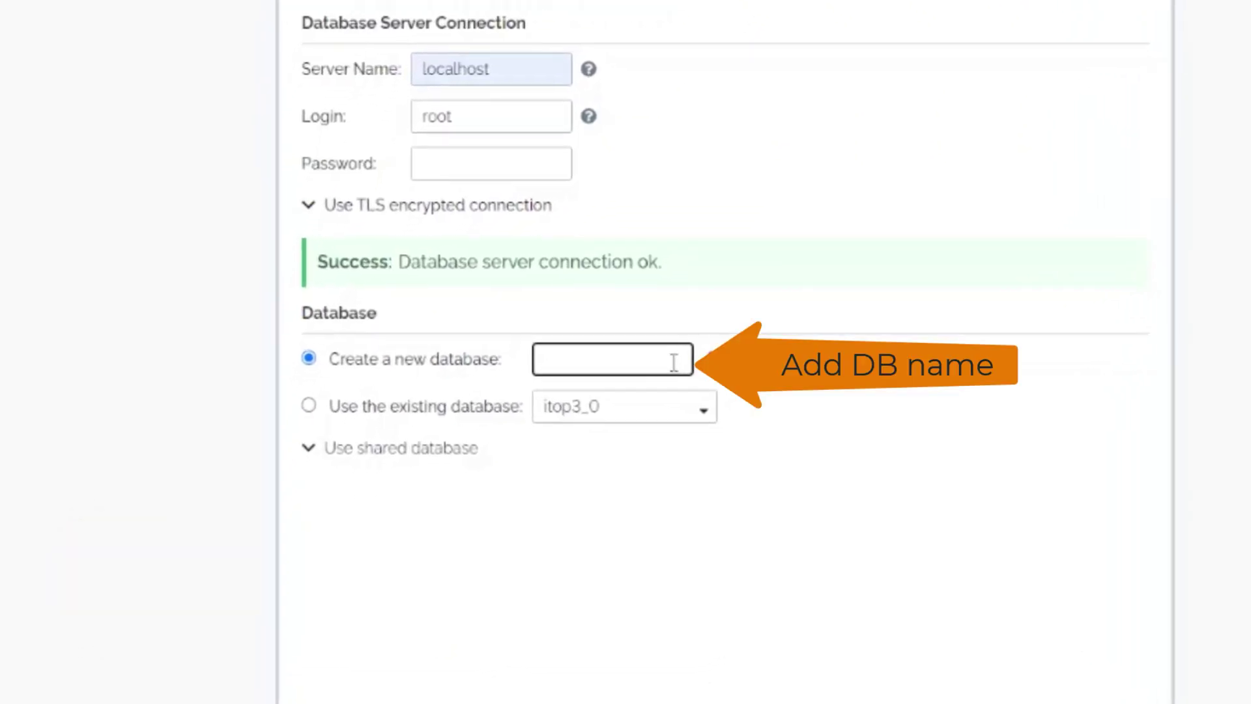
{"action": "type", "text": "iTop3_0_2"}
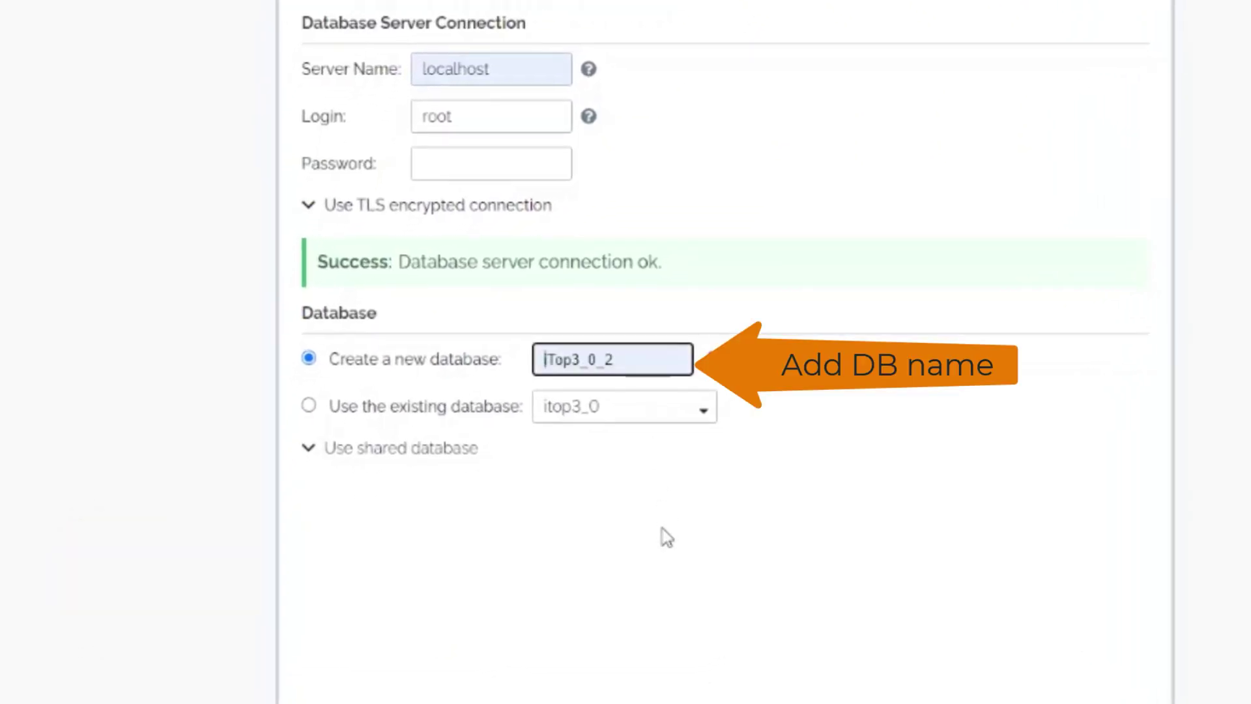
{"action": "left_click", "coordinate": [636, 361]}
{"action": "type", "text": "_2"}
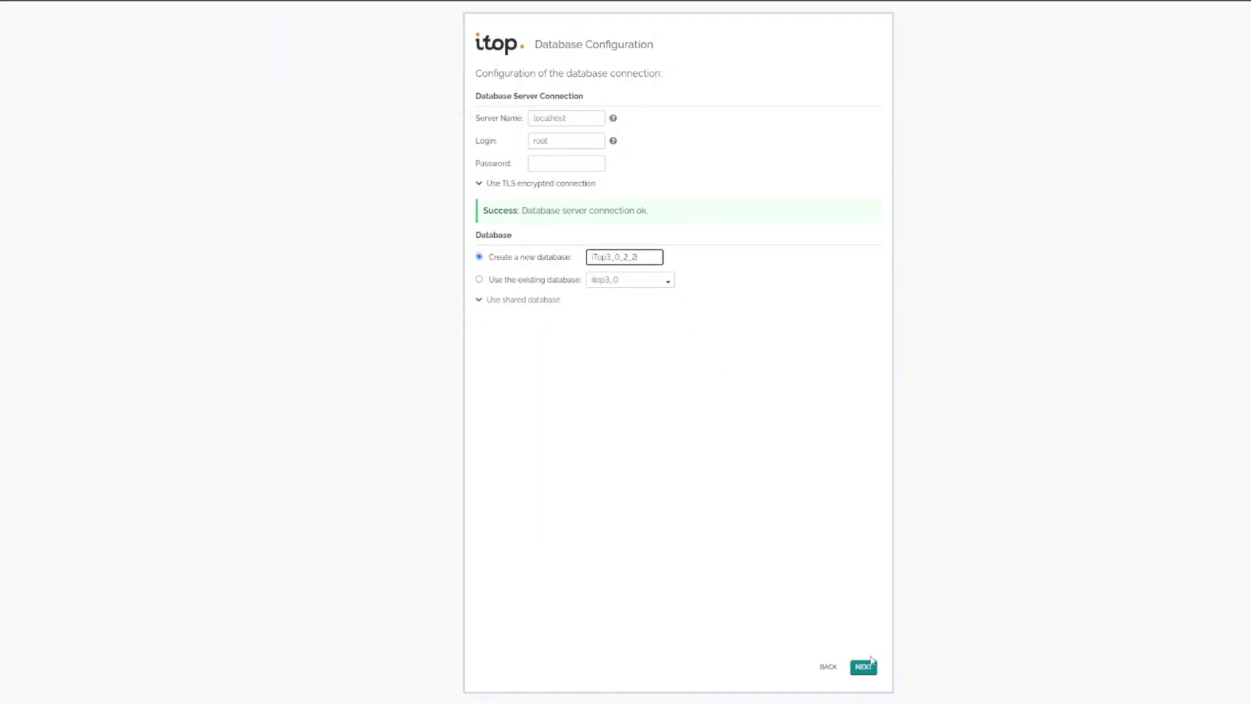
{"action": "type", "text": "*******"}
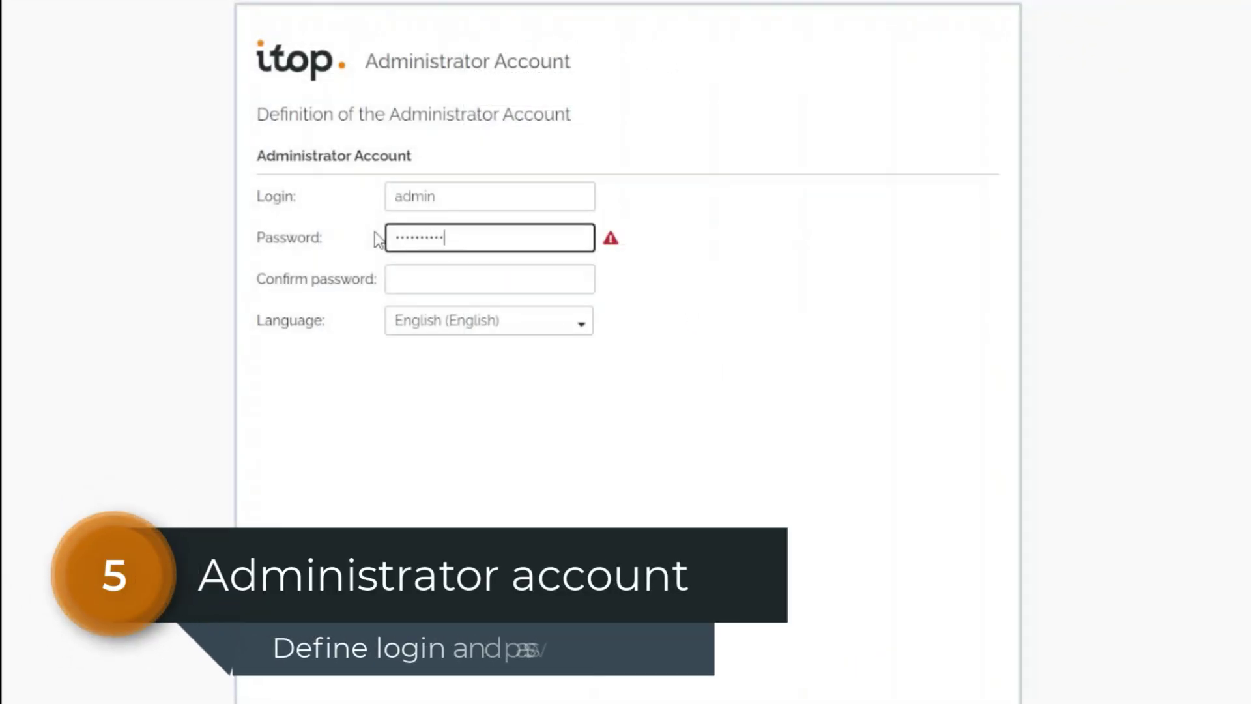
Confirm the admin password, keep English and advance to configuration options.
{"action": "key", "text": "Tab"}
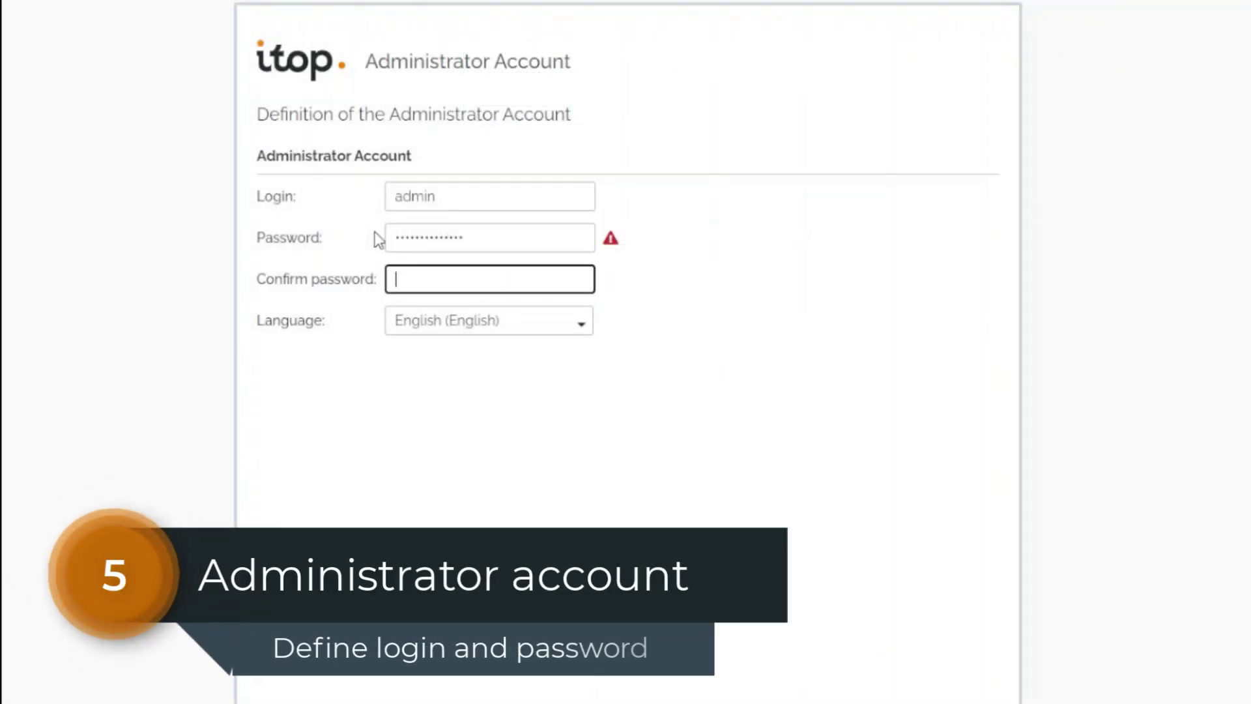
{"action": "type", "text": "****"}
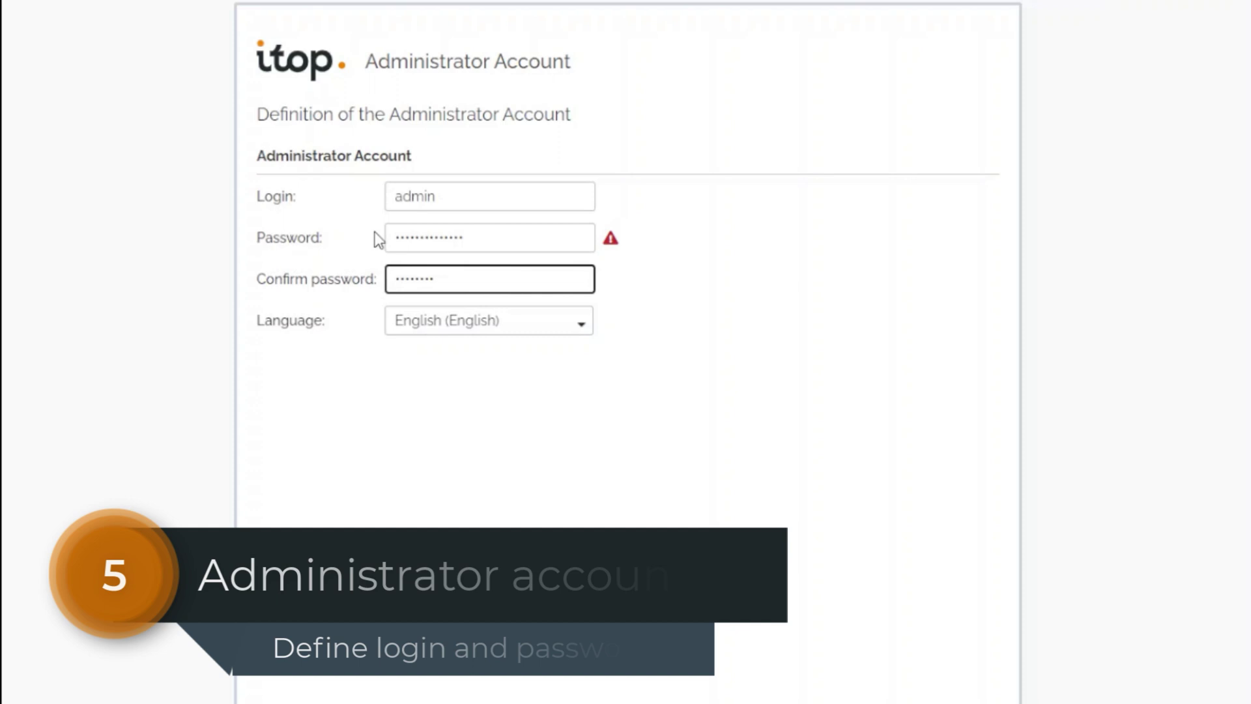
{"action": "type", "text": "******"}
{"action": "key", "text": "Tab"}
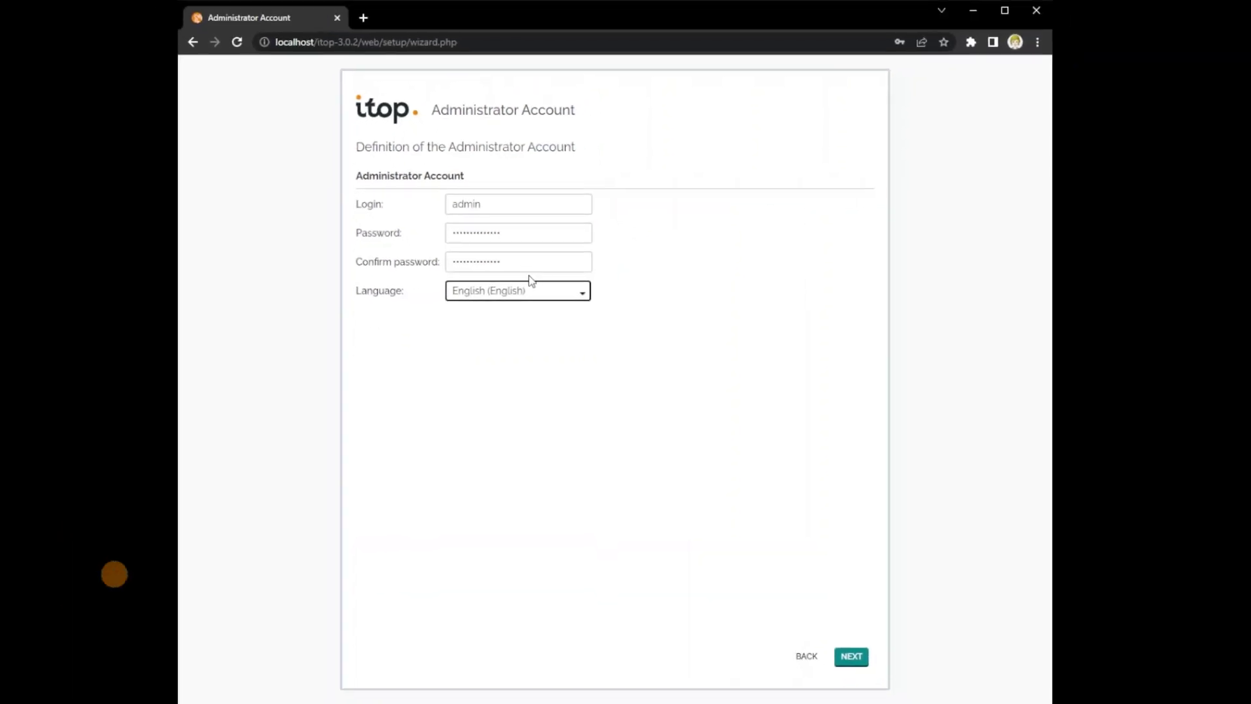
{"action": "left_click", "coordinate": [849, 656]}
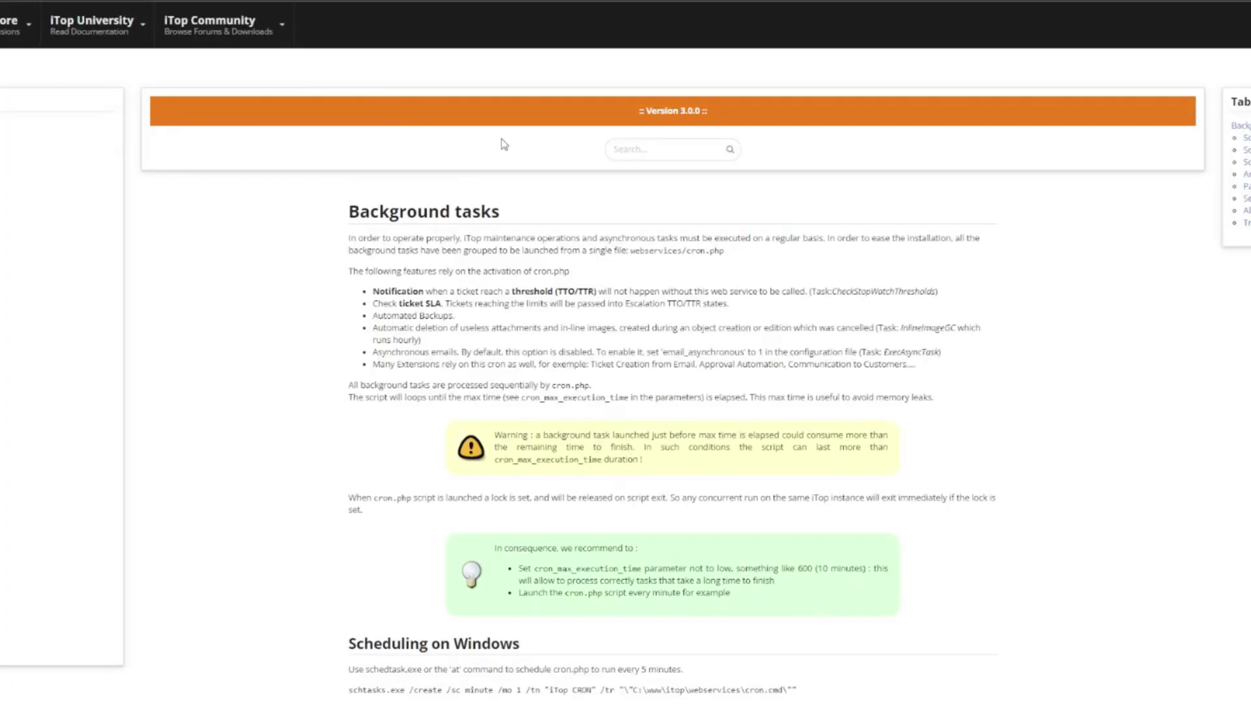
{"action": "scroll", "coordinate": [797, 306], "scroll_direction": "down", "scroll_amount": 1}
{"action": "scroll", "coordinate": [798, 306], "scroll_direction": "down", "scroll_amount": 1}
{"action": "scroll", "coordinate": [797, 306], "scroll_direction": "down", "scroll_amount": 2}
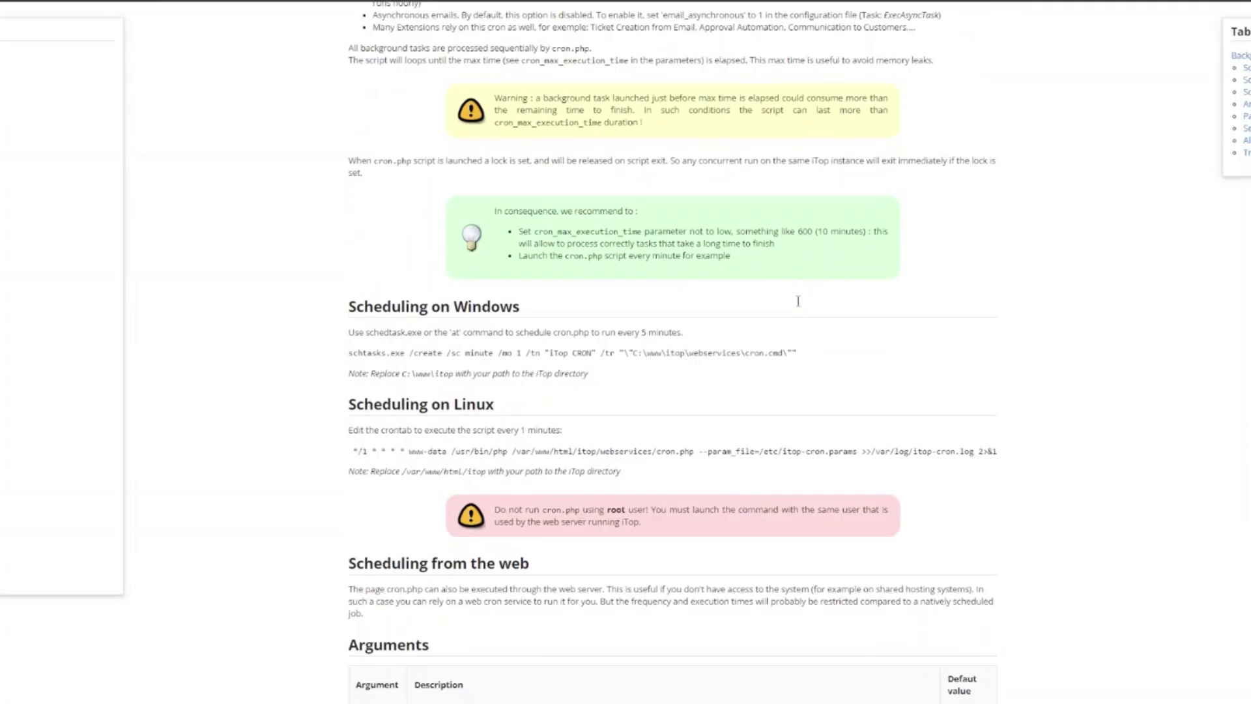
{"action": "scroll", "coordinate": [797, 305], "scroll_direction": "down", "scroll_amount": 2}
{"action": "scroll", "coordinate": [798, 306], "scroll_direction": "down", "scroll_amount": 1}
{"action": "scroll", "coordinate": [797, 306], "scroll_direction": "down", "scroll_amount": 2}
{"action": "scroll", "coordinate": [798, 306], "scroll_direction": "down", "scroll_amount": 2}
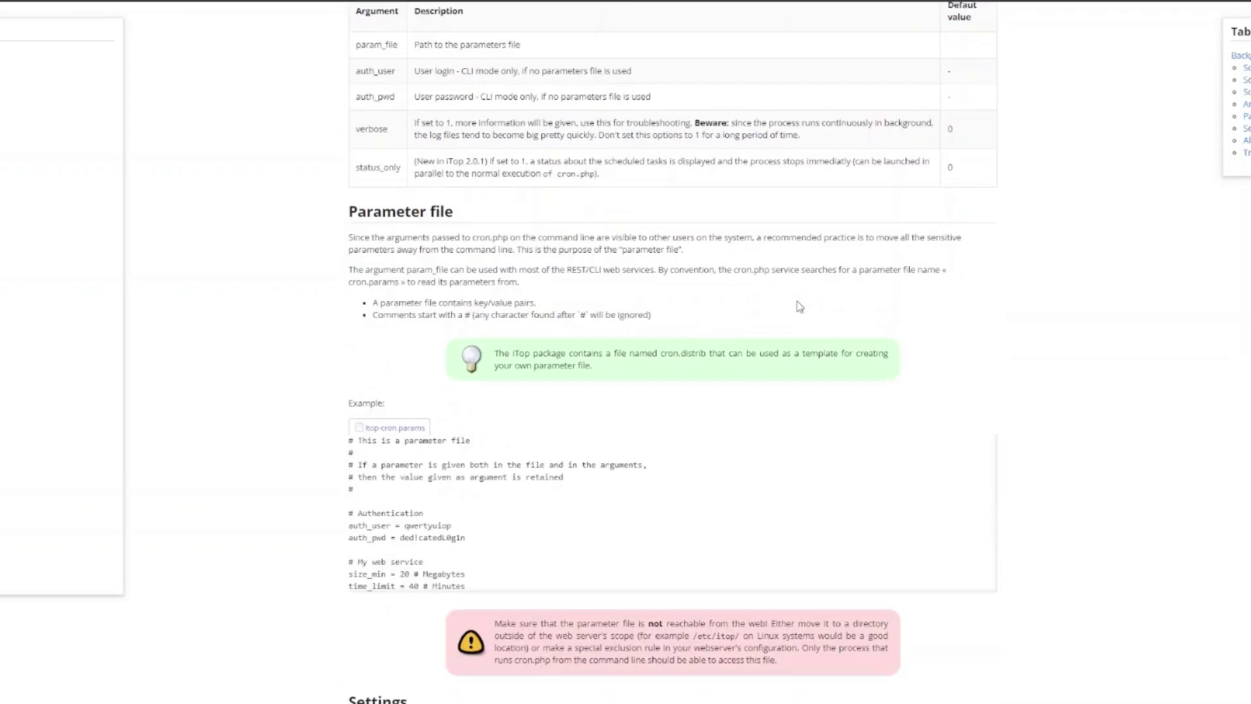
{"action": "scroll", "coordinate": [798, 306], "scroll_direction": "down", "scroll_amount": 3}
{"action": "scroll", "coordinate": [797, 305], "scroll_direction": "down", "scroll_amount": 4}
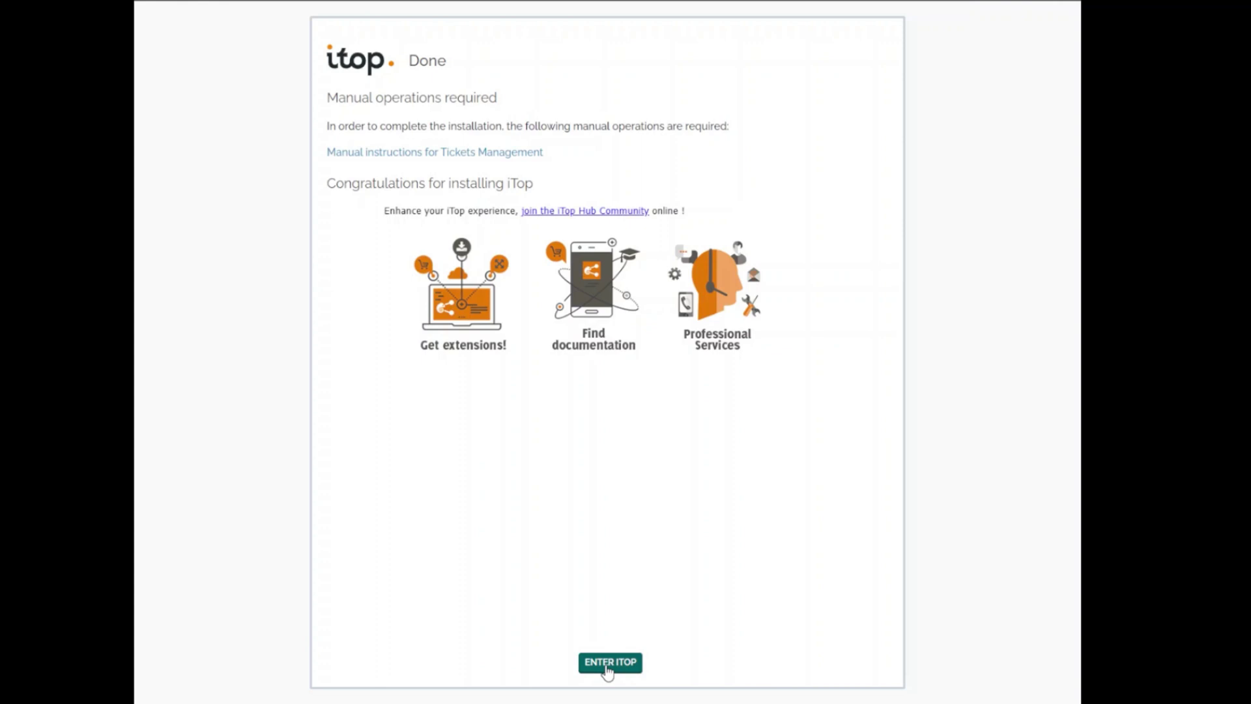
Enter the newly installed iTop to reach the welcome dashboard.
{"action": "left_click", "coordinate": [607, 664]}
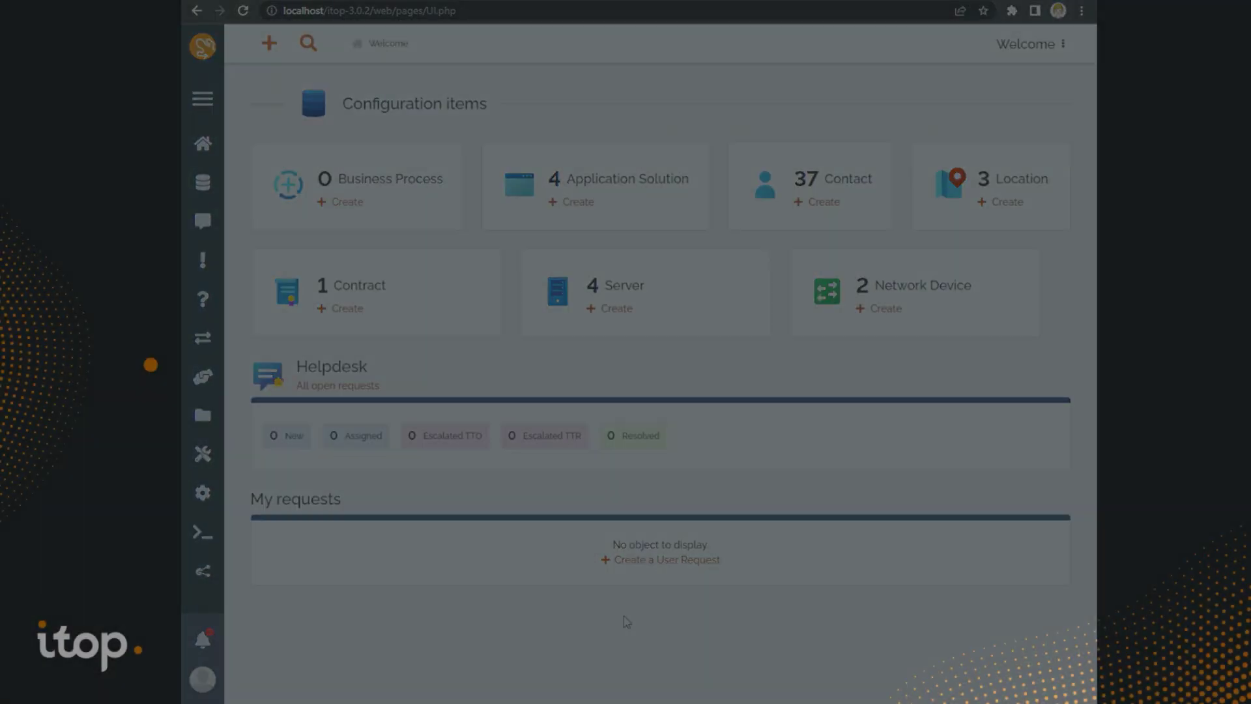